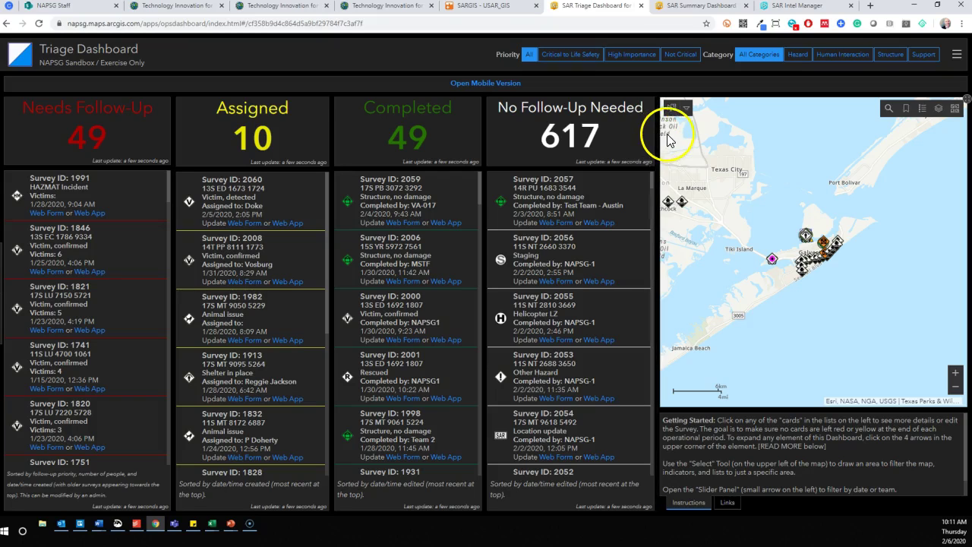
# - Pan the Triage Dashboard map so Galveston, Texas City and Tiki Island sit more centrally
pyautogui.moveTo(711, 178); pyautogui.dragTo(763, 188)
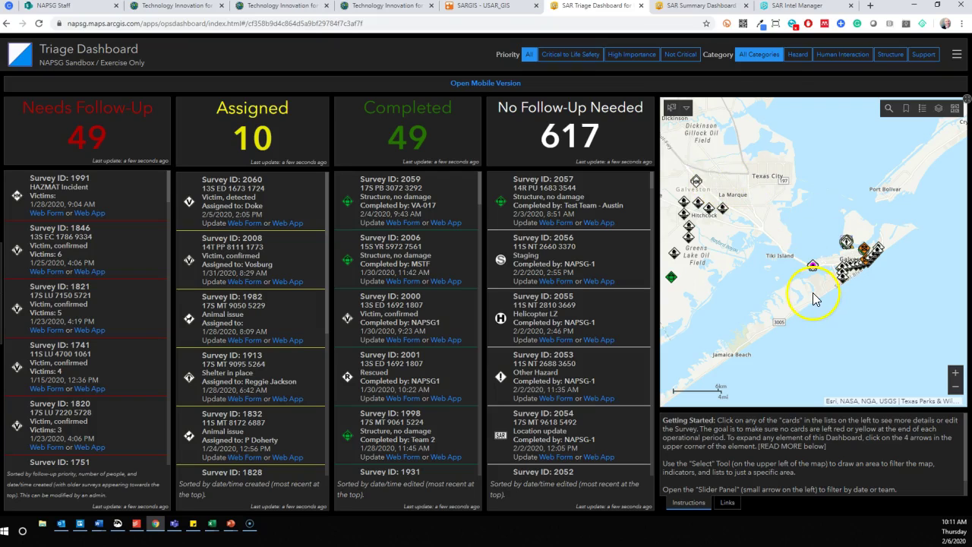
# - Jump the map to the Default Map Extent bookmark in Colorado and zoom out to the western United States
pyautogui.click(905, 108)
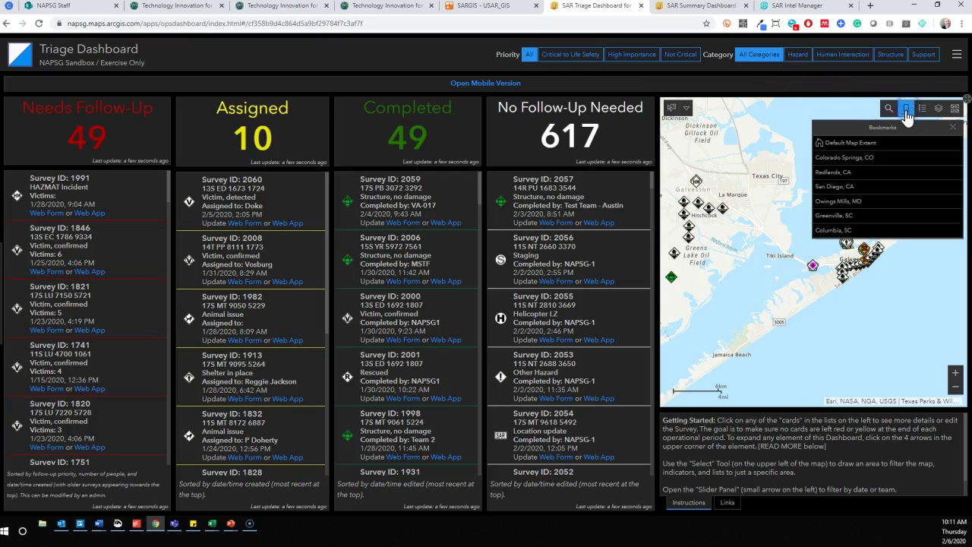
pyautogui.click(884, 147)
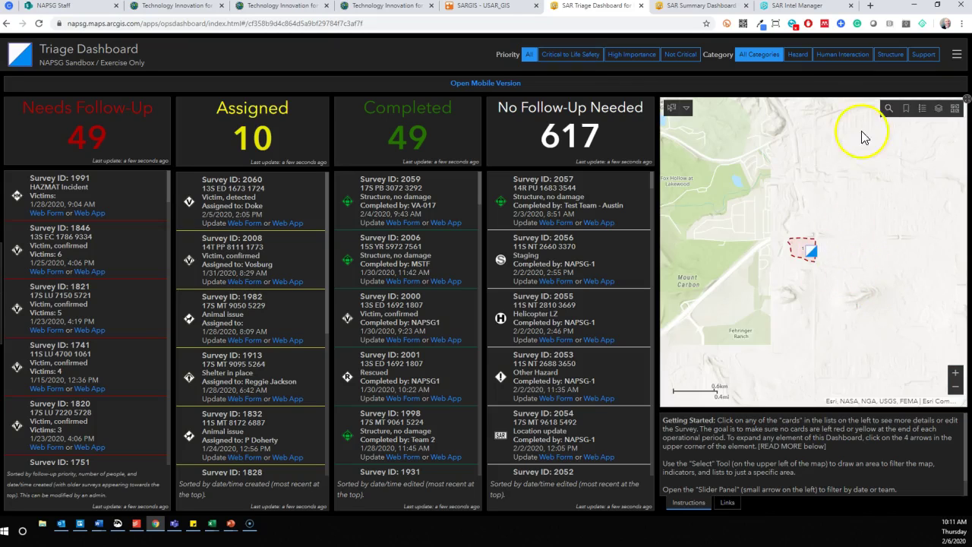
pyautogui.click(905, 111)
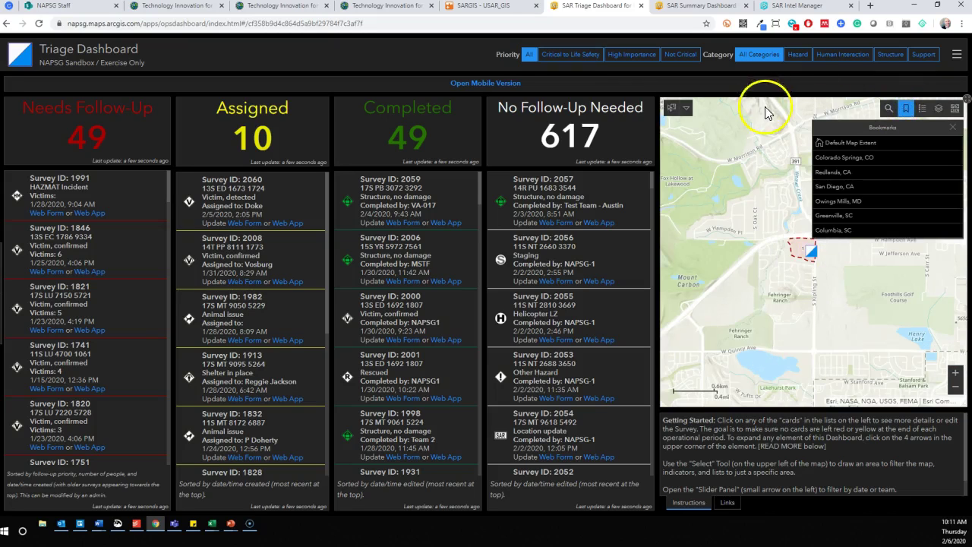
pyautogui.click(956, 387)
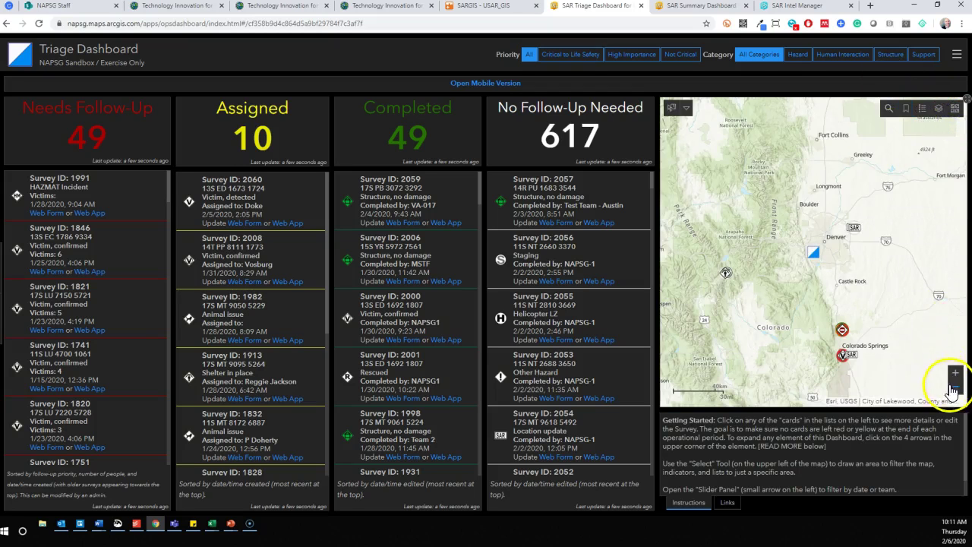
pyautogui.click(955, 387)
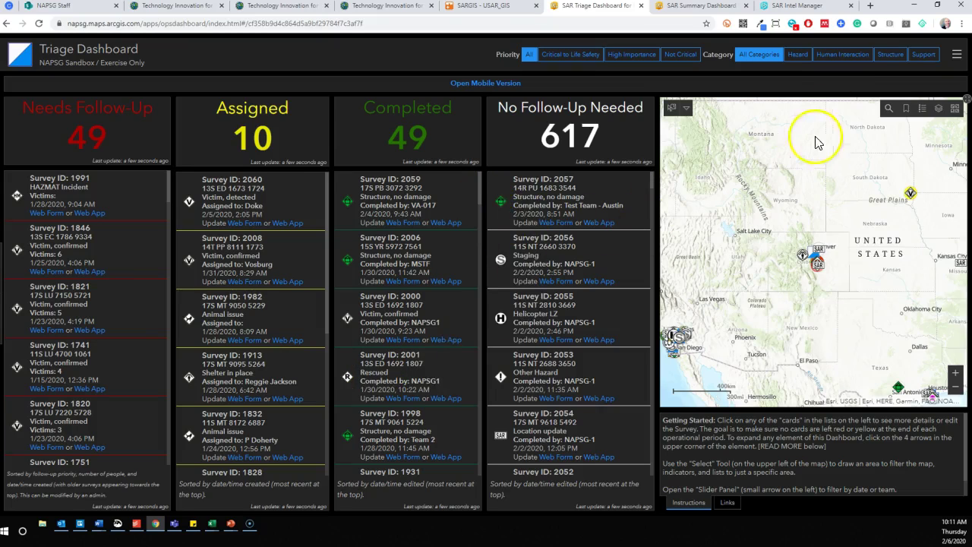
pyautogui.click(906, 110)
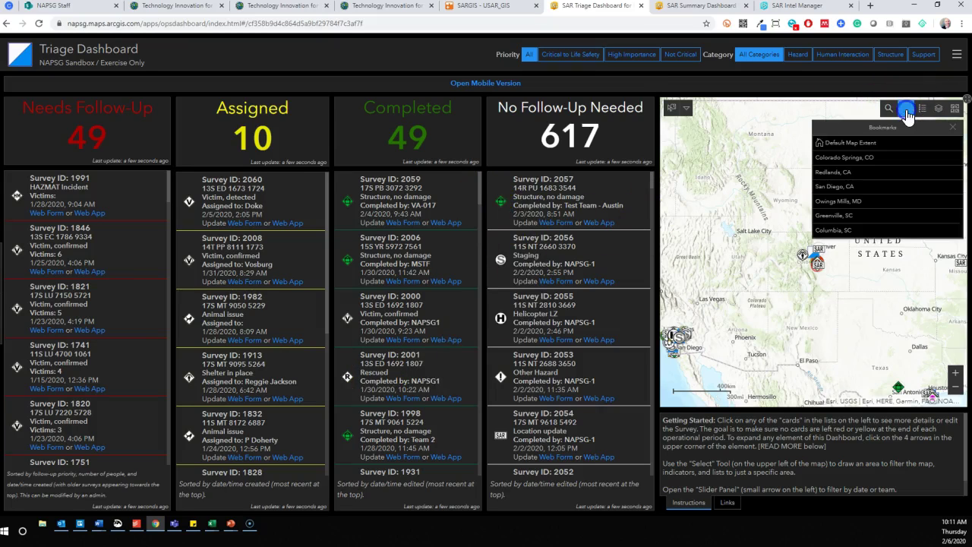
pyautogui.click(888, 108)
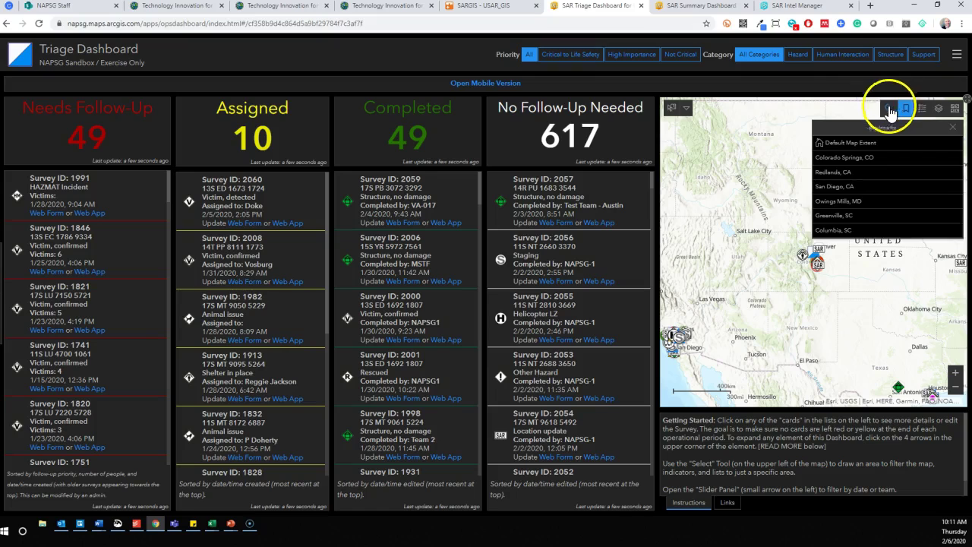
# - Search for 'Galveston, TX, USA', zoom out to Galveston Bay, and close the result popup
pyautogui.write('Gal')
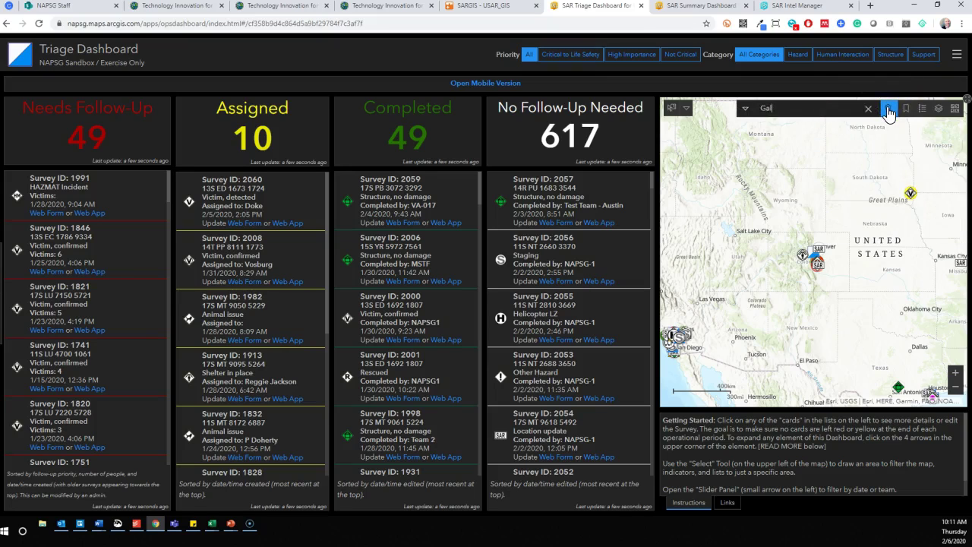
pyautogui.write('vest')
pyautogui.click(916, 113)
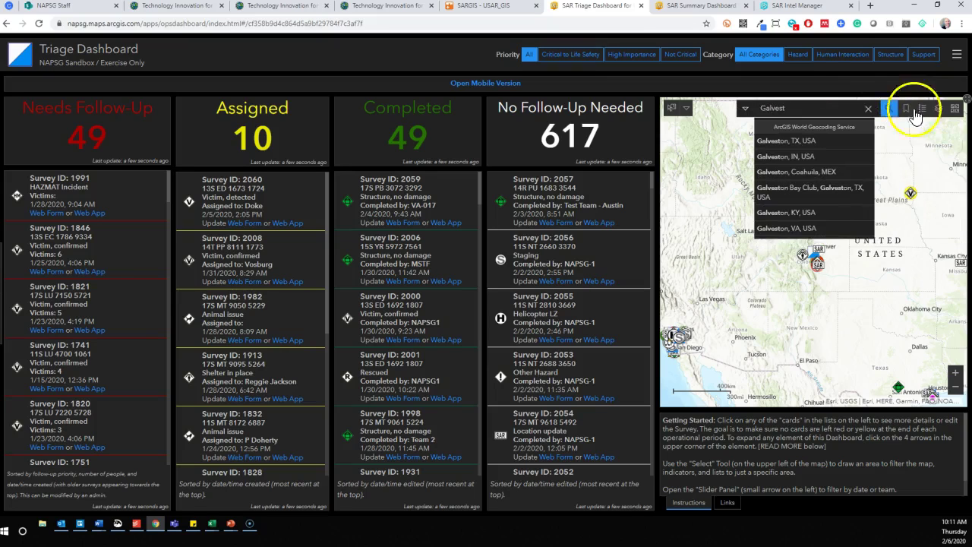
pyautogui.click(810, 140)
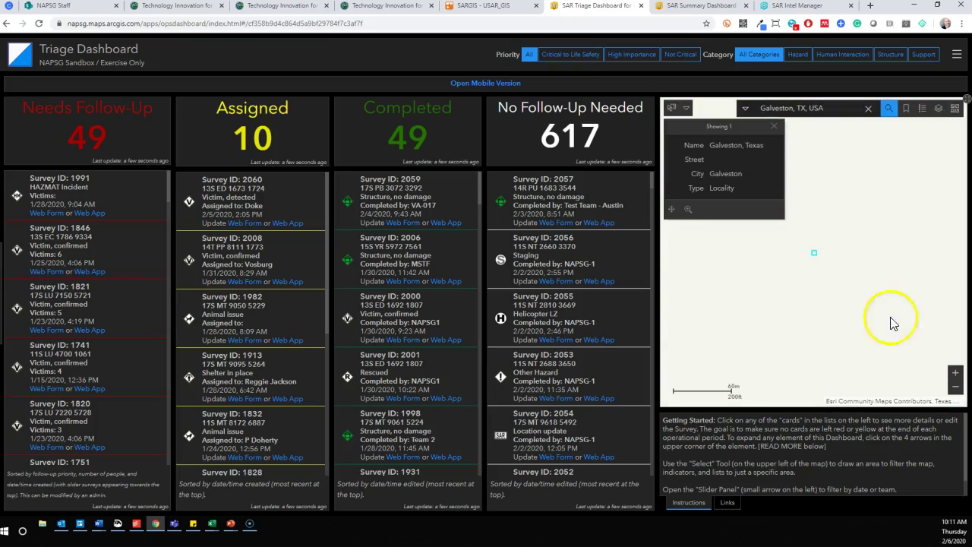
pyautogui.click(957, 388)
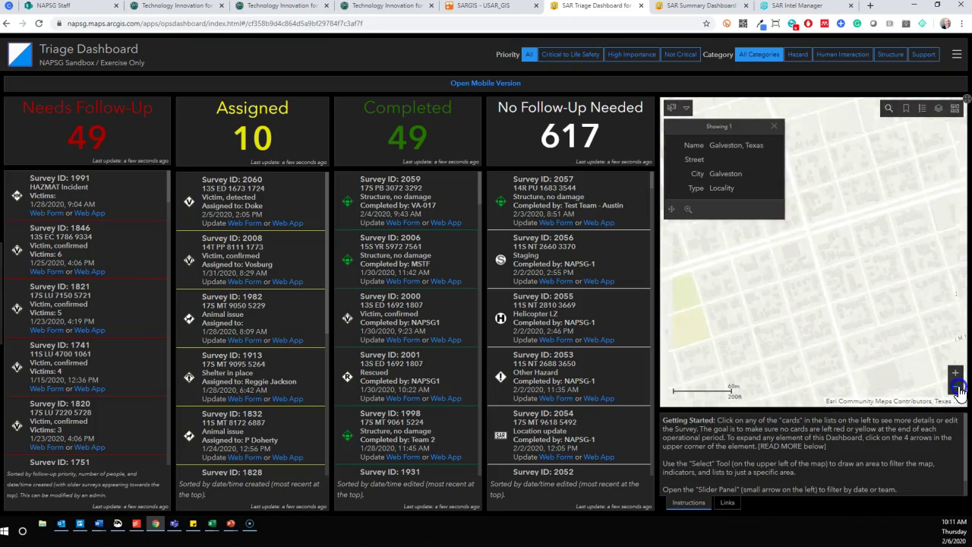
pyautogui.click(956, 388)
pyautogui.click(956, 387)
pyautogui.click(956, 387)
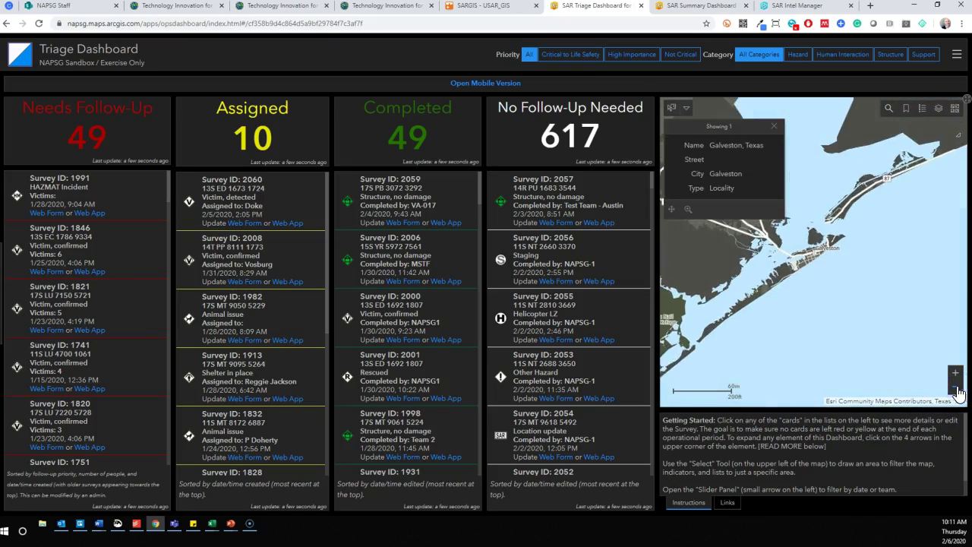
pyautogui.click(774, 126)
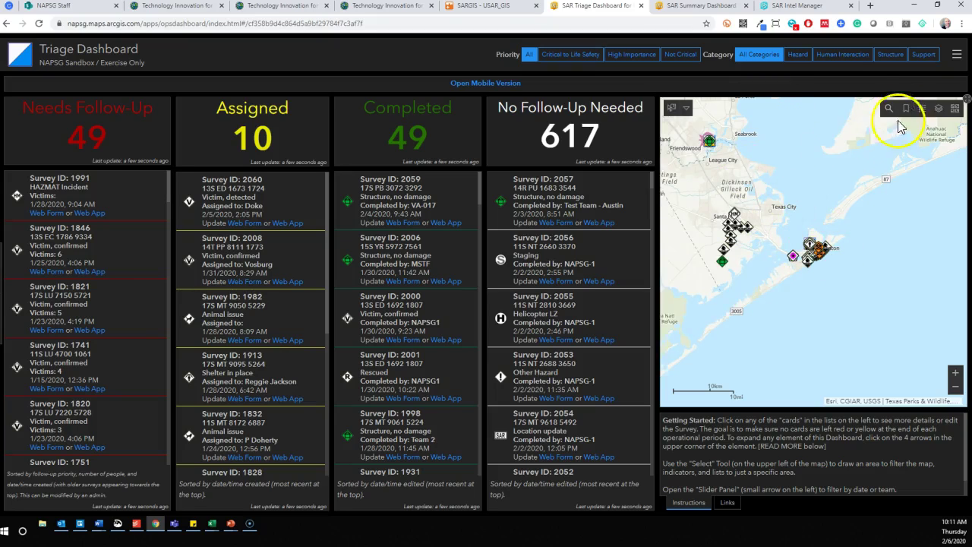
# - Draw a polygon selection around the survey markers to filter the dashboard to that area
pyautogui.click(680, 108)
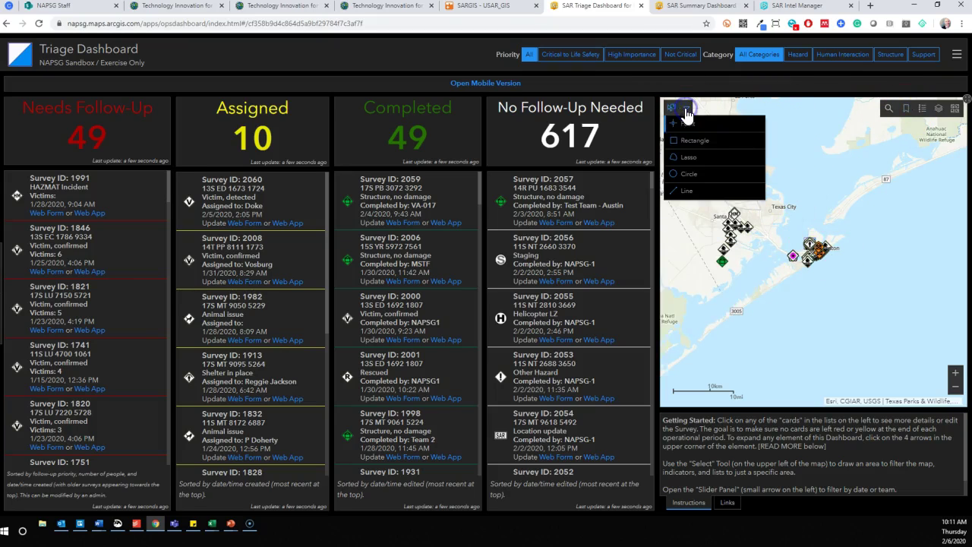
pyautogui.click(686, 157)
pyautogui.click(752, 144)
pyautogui.click(706, 119)
pyautogui.click(683, 134)
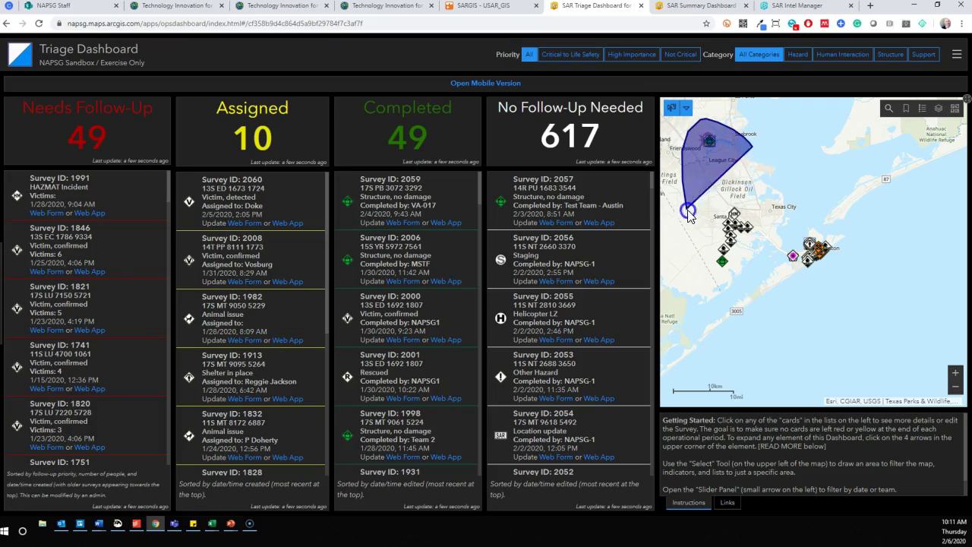
pyautogui.moveTo(688, 216)
pyautogui.mouseDown()
pyautogui.moveTo(795, 306)
pyautogui.moveTo(849, 294)
pyautogui.moveTo(848, 212)
pyautogui.moveTo(790, 144)
pyautogui.moveTo(713, 118)
pyautogui.mouseUp()
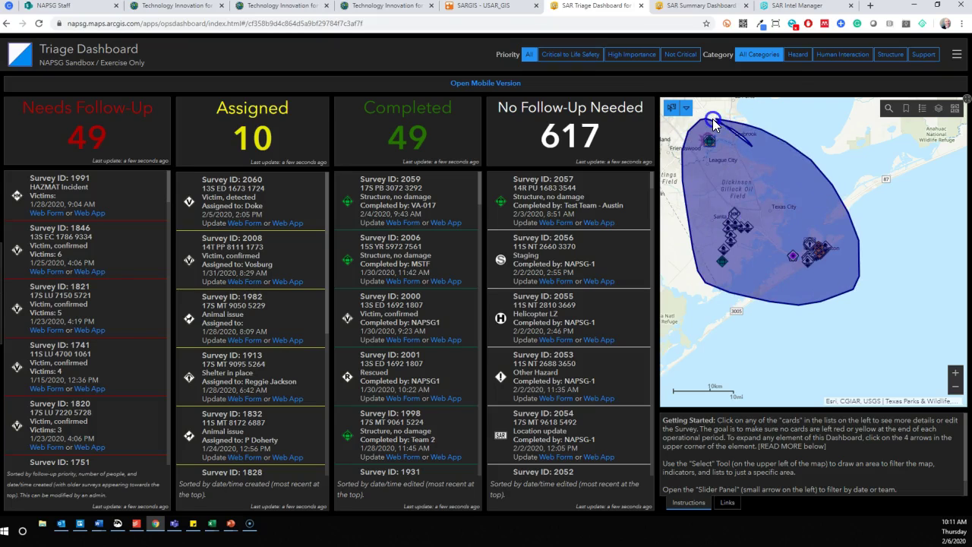
pyautogui.click(712, 118)
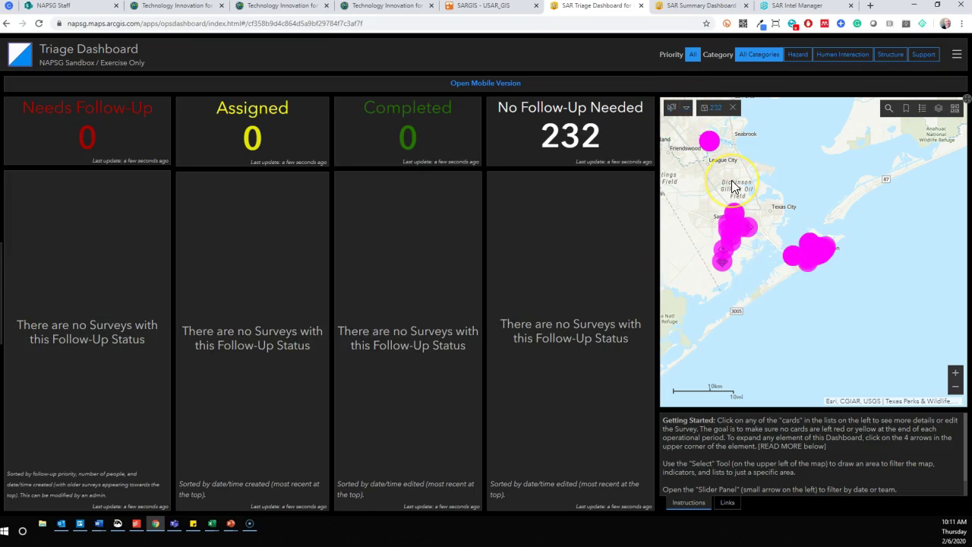
# - Clear the 232-survey area filter and switch to the SAR Summary Dashboard
pyautogui.moveTo(733, 190); pyautogui.dragTo(742, 118)
pyautogui.click(733, 109)
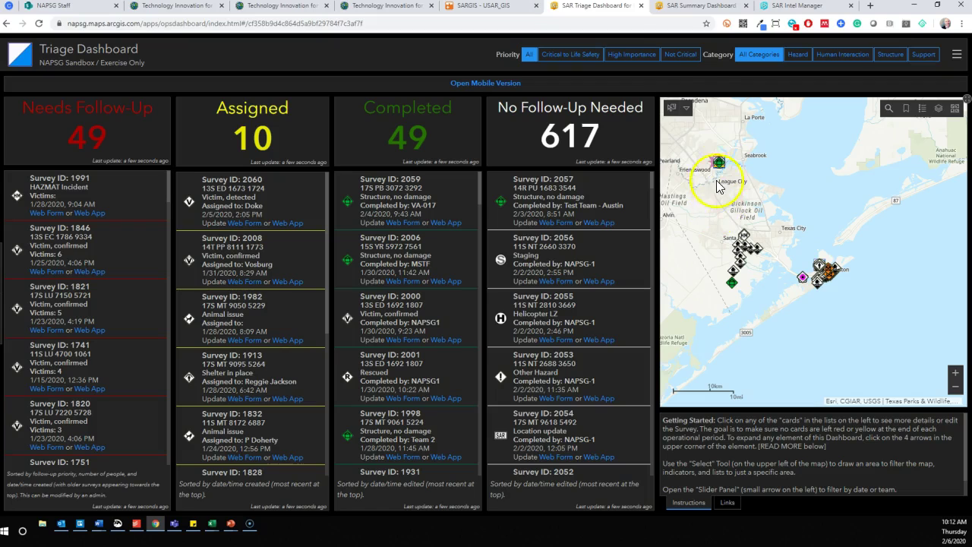
pyautogui.click(673, 6)
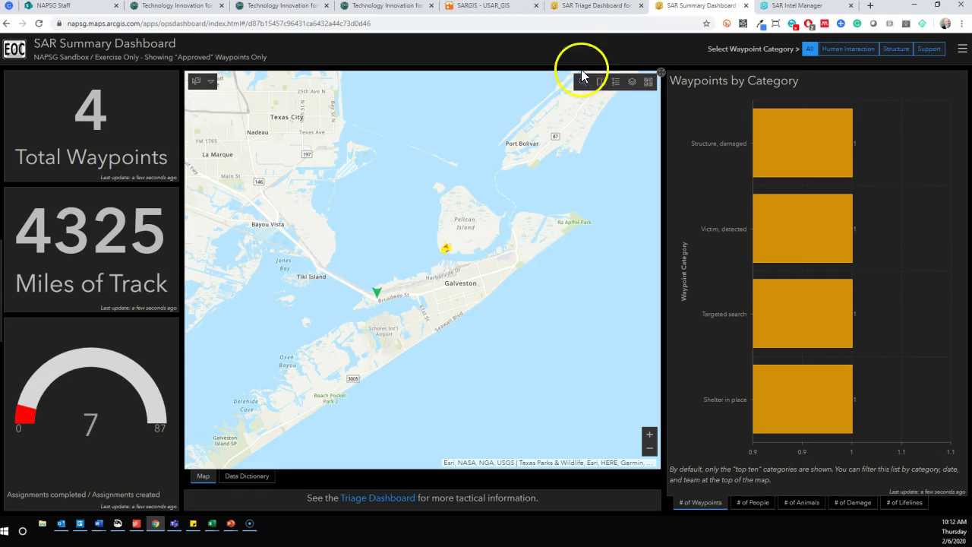
pyautogui.click(599, 7)
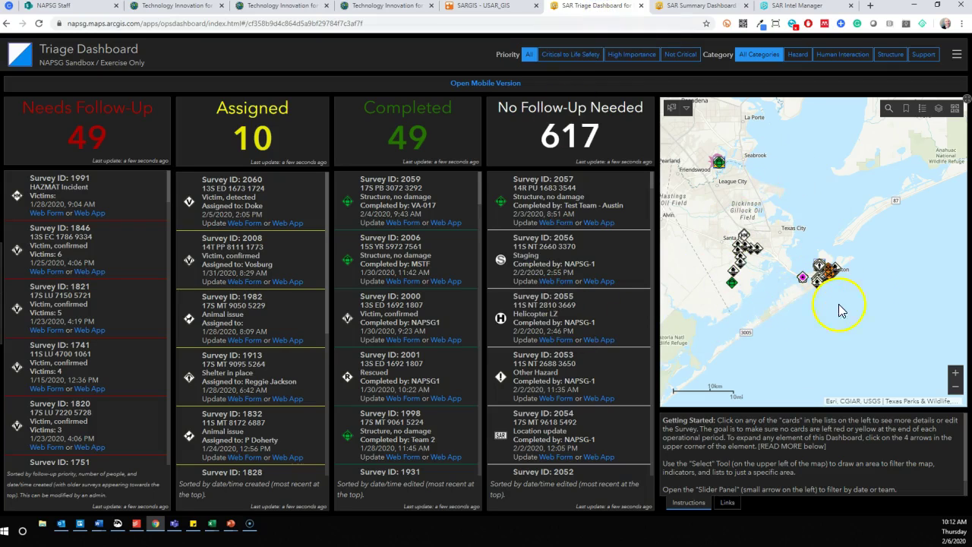
pyautogui.click(676, 7)
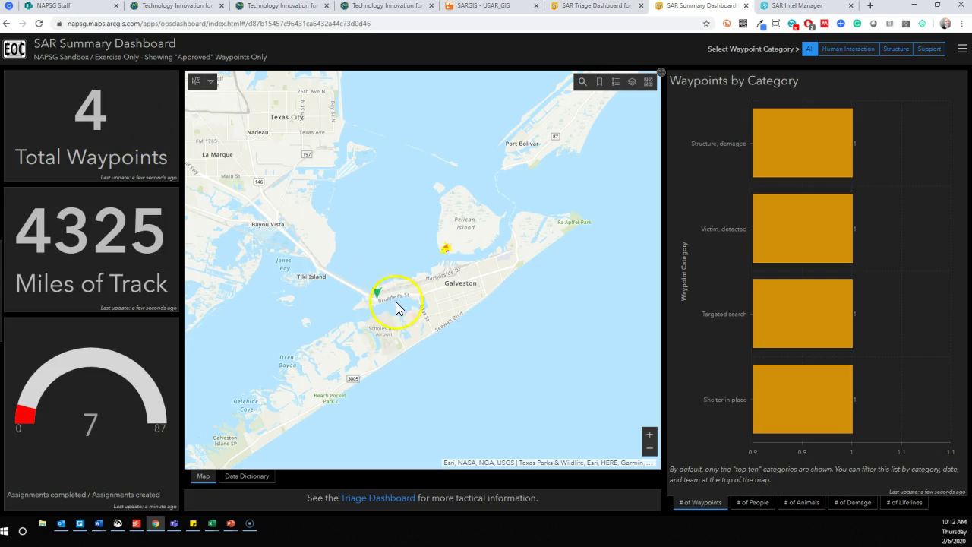
# - Open the Smart Editor in SAR Intel Manager and zoom the map into the Galveston area
pyautogui.click(793, 6)
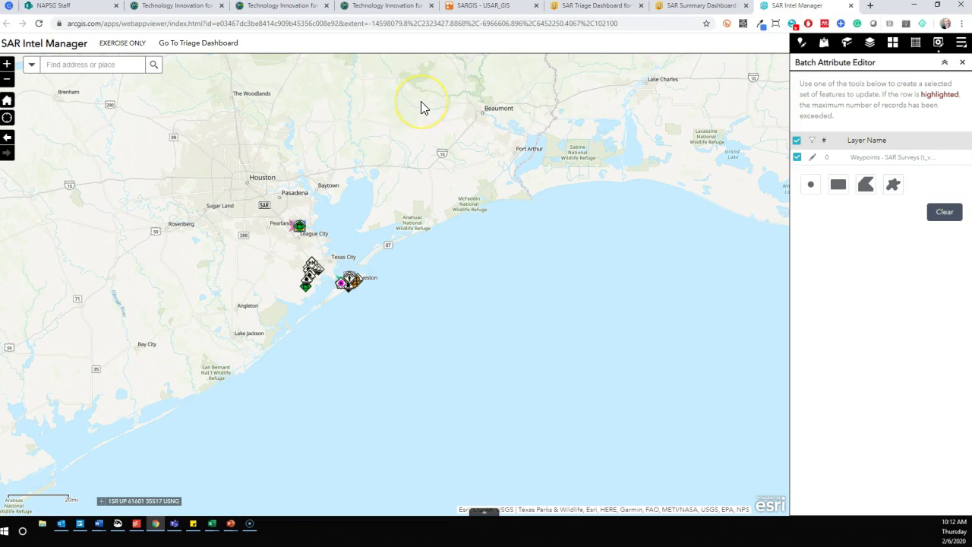
pyautogui.click(801, 42)
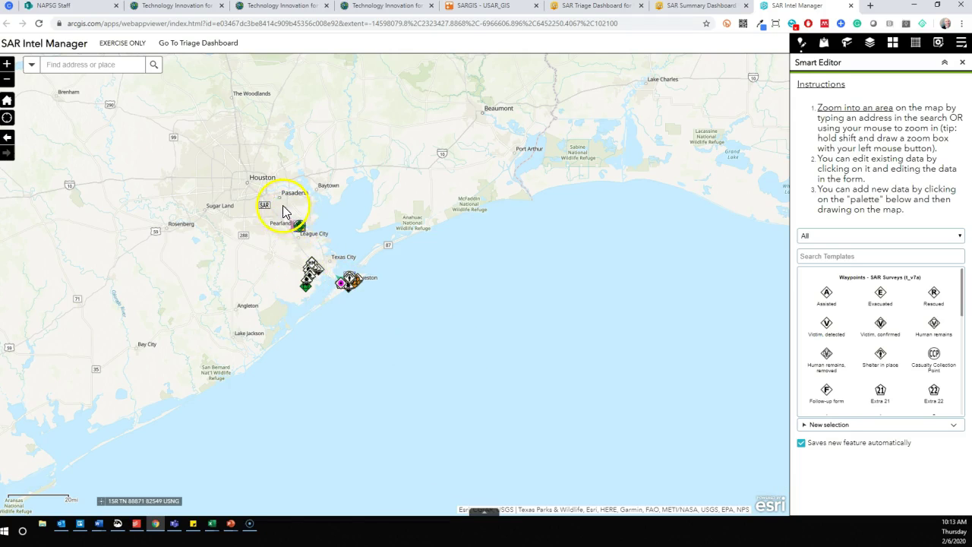
pyautogui.moveTo(284, 211); pyautogui.dragTo(378, 311)
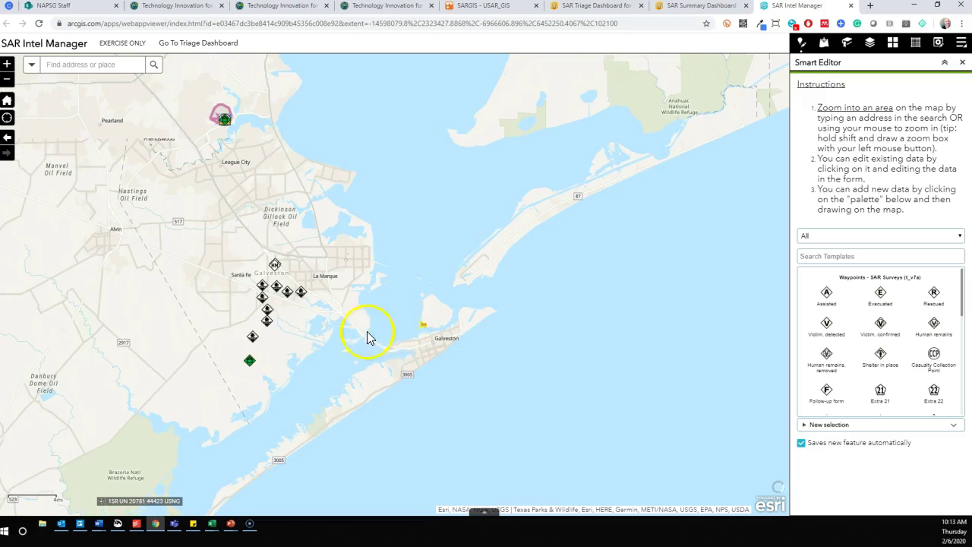
# - Select the green 'Structure, no damage' waypoint near Greens Lake Oil Field and scroll its form to Approval Status
pyautogui.click(249, 363)
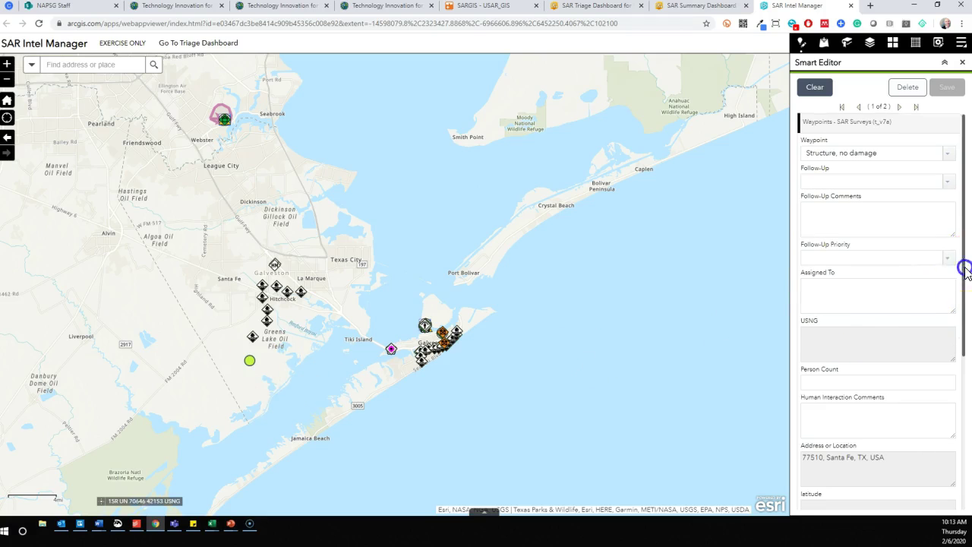
pyautogui.moveTo(962, 267)
pyautogui.mouseDown()
pyautogui.moveTo(966, 433)
pyautogui.moveTo(967, 253)
pyautogui.mouseUp()
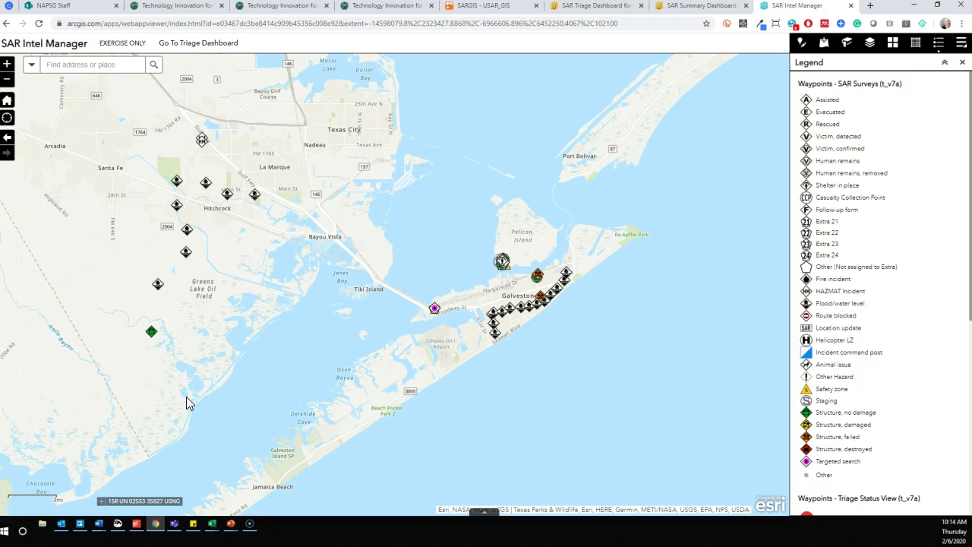
pyautogui.click(802, 44)
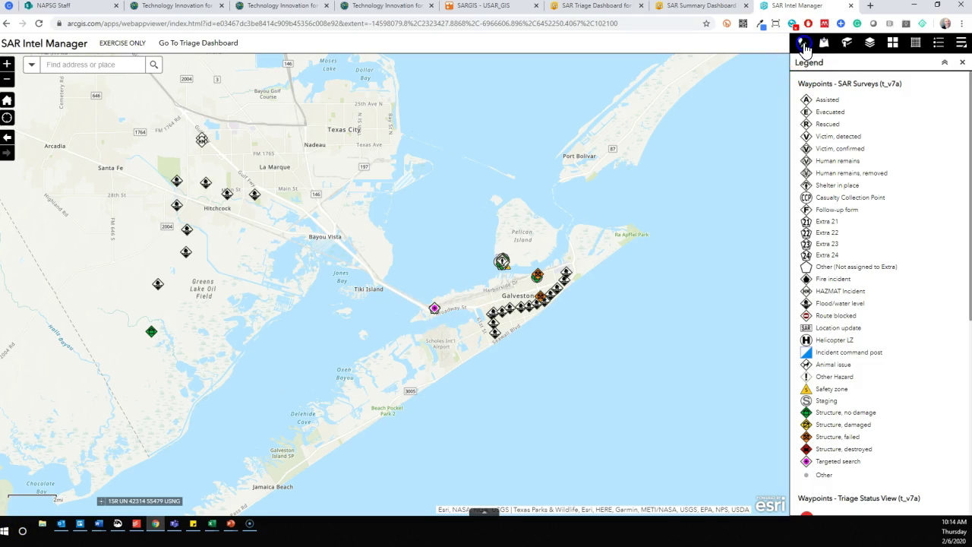
pyautogui.click(151, 334)
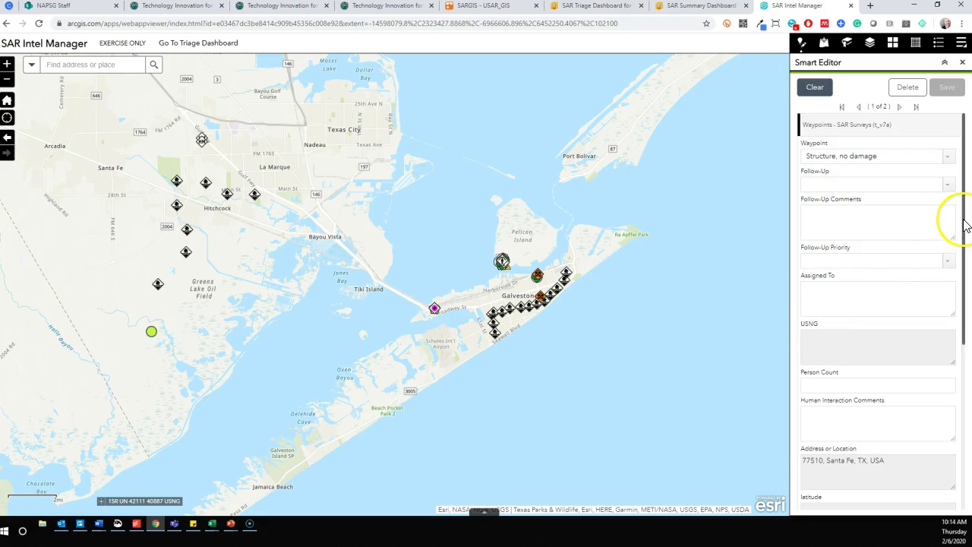
pyautogui.scroll(-3, 963, 226)
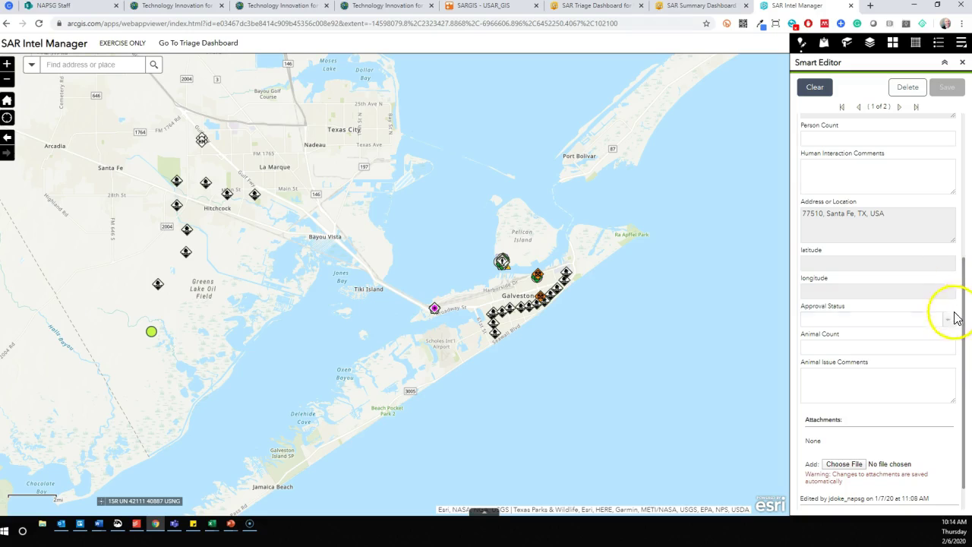
# - Review the Approval Status options: Needs Edit, Delete - No Longer Needed, Delete - Editing Mistake
pyautogui.click(950, 319)
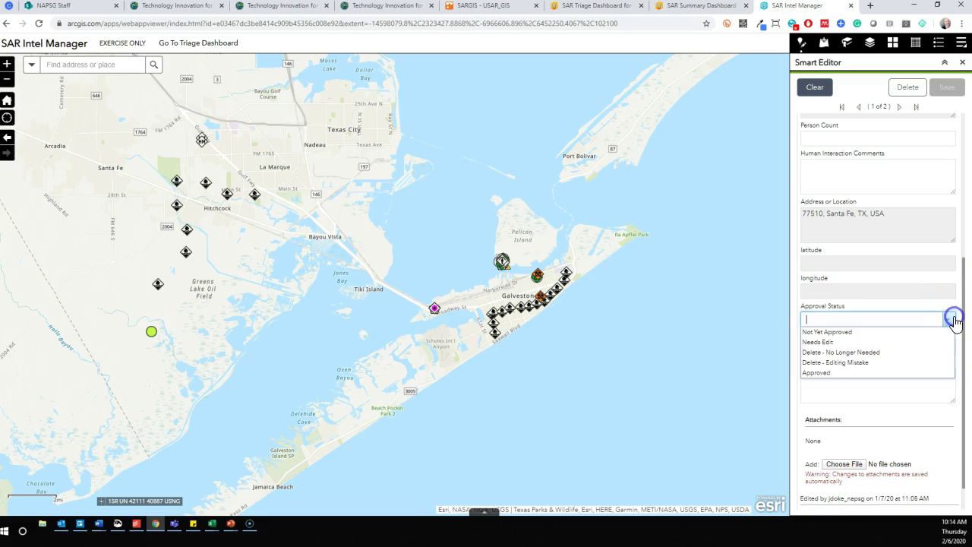
pyautogui.click(835, 344)
pyautogui.click(840, 355)
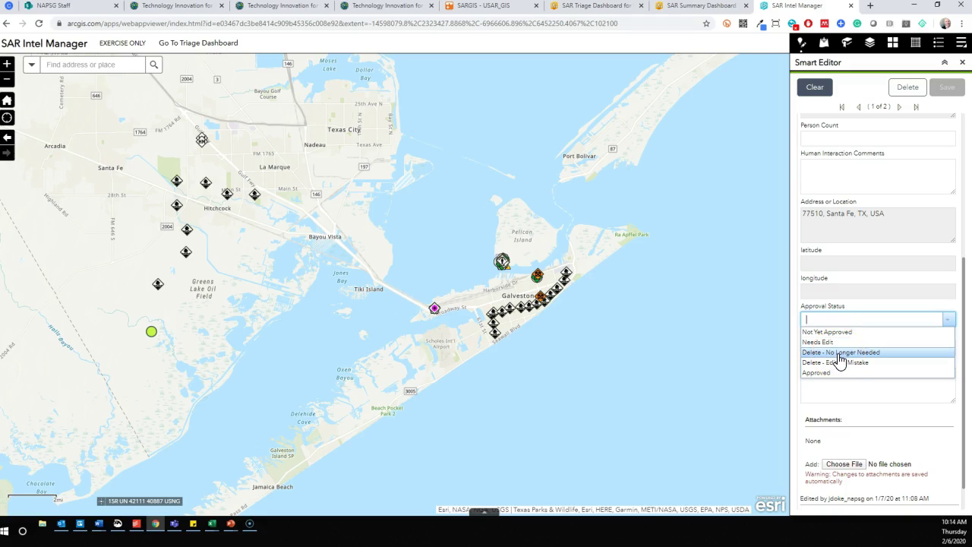
pyautogui.click(842, 365)
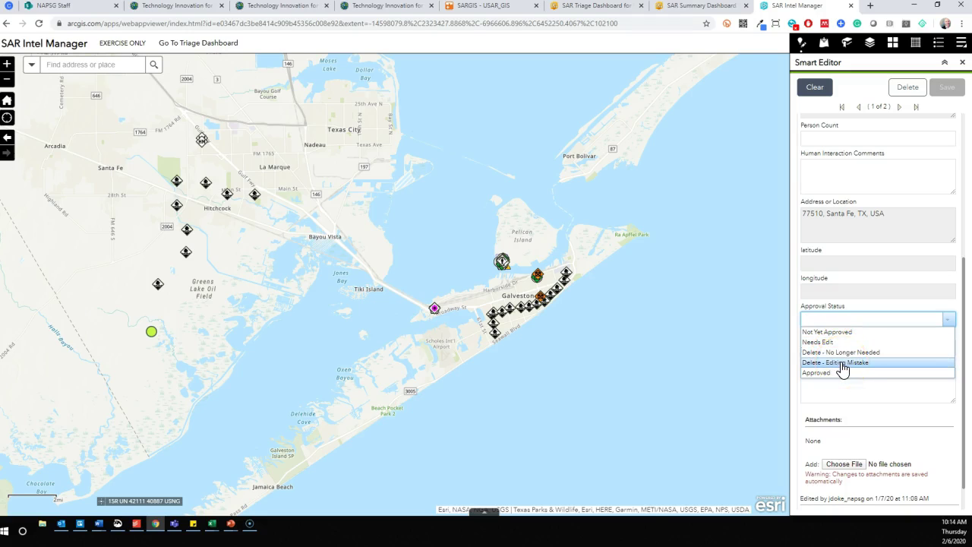
pyautogui.click(842, 366)
# - Set the waypoint's Approval Status to Approved, save it, and return to the SAR Summary Dashboard
pyautogui.click(842, 372)
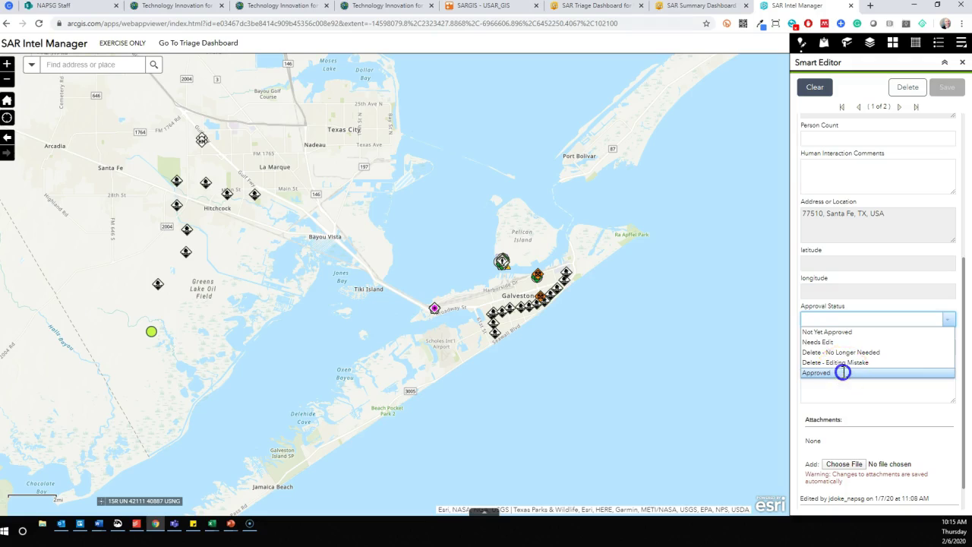
pyautogui.click(946, 87)
pyautogui.click(376, 347)
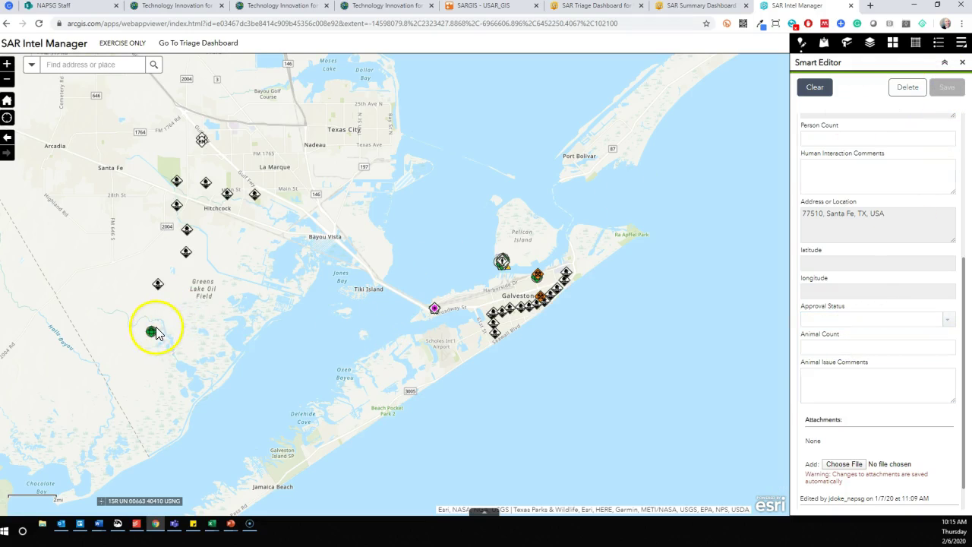
pyautogui.click(696, 6)
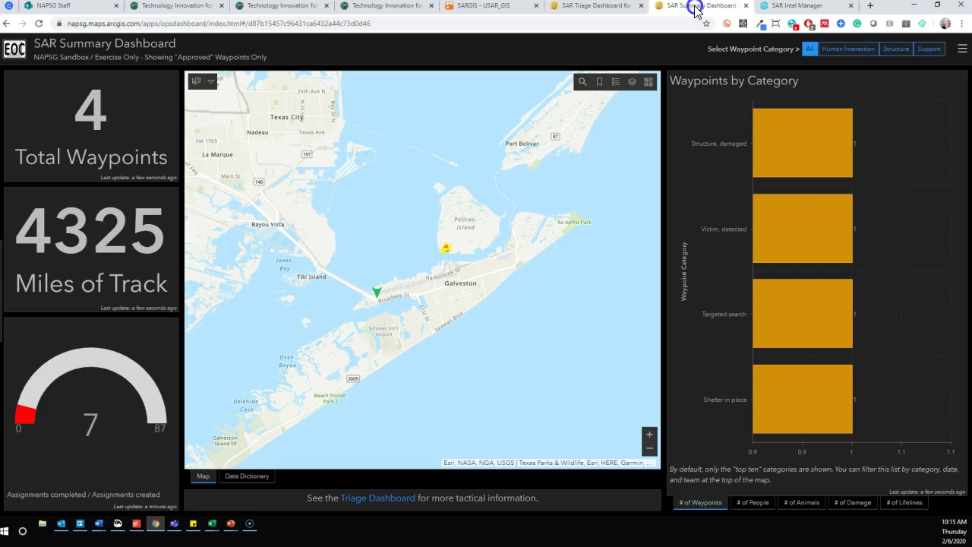
# - Pan the summary map west until the green waypoint near Greens Lake Oil Field is visible
pyautogui.click(559, 273)
pyautogui.moveTo(383, 276); pyautogui.dragTo(398, 283)
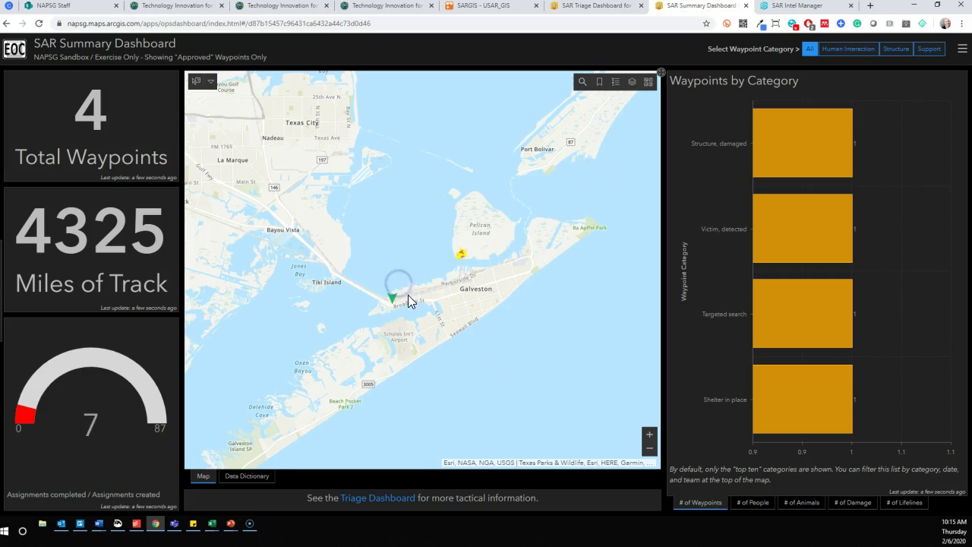
pyautogui.moveTo(314, 251); pyautogui.dragTo(403, 243)
pyautogui.moveTo(341, 233); pyautogui.dragTo(384, 223)
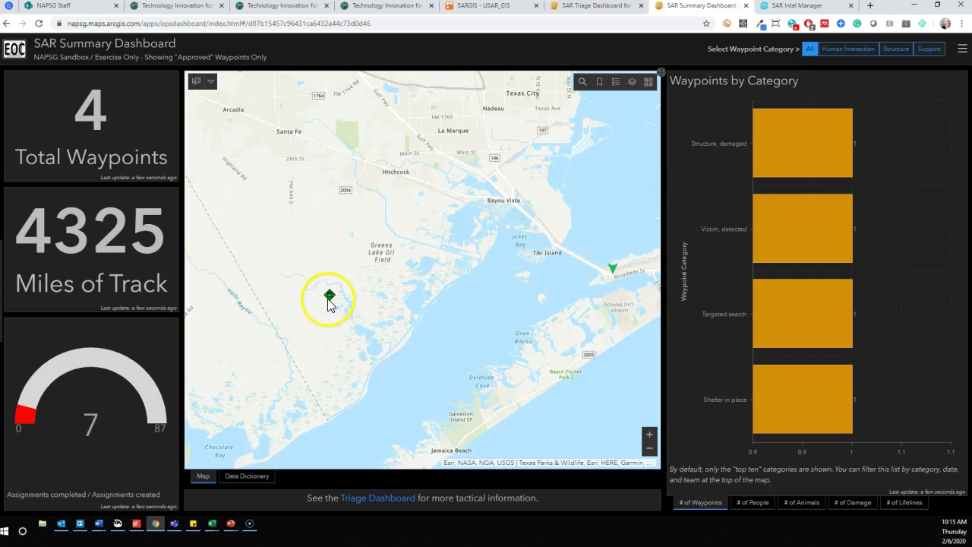
# - In SAR Intel Manager, clear the Smart Editor form and launch the Batch Attribute Editor from the tools menu
pyautogui.click(797, 6)
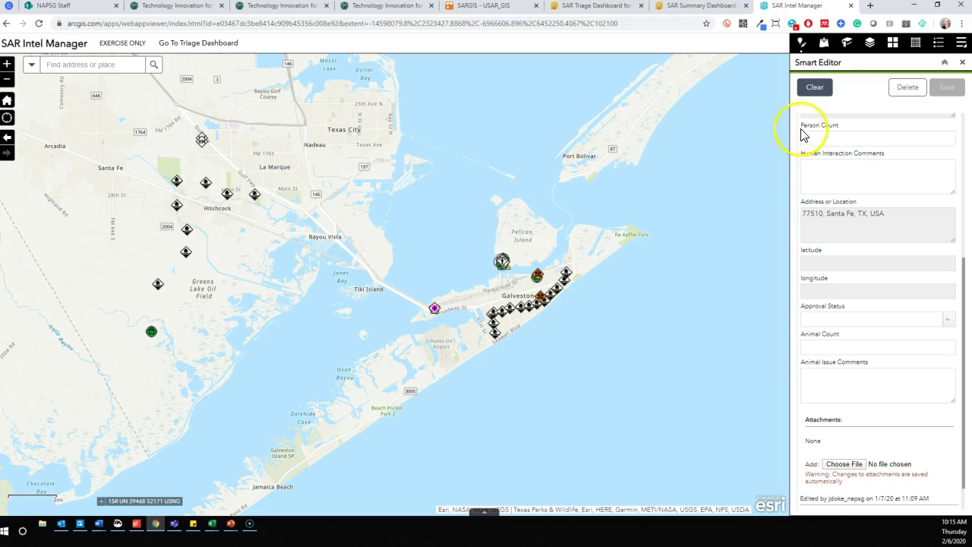
pyautogui.click(818, 91)
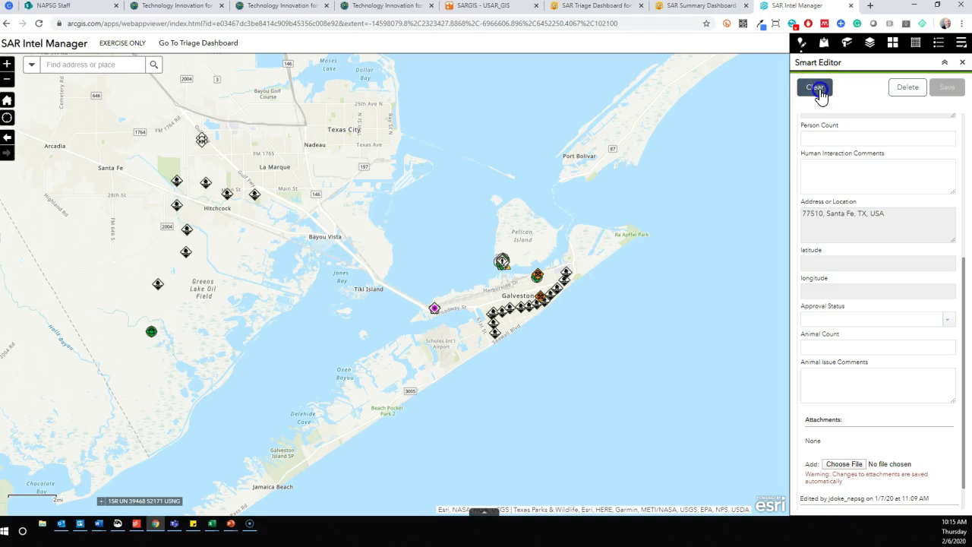
pyautogui.click(962, 43)
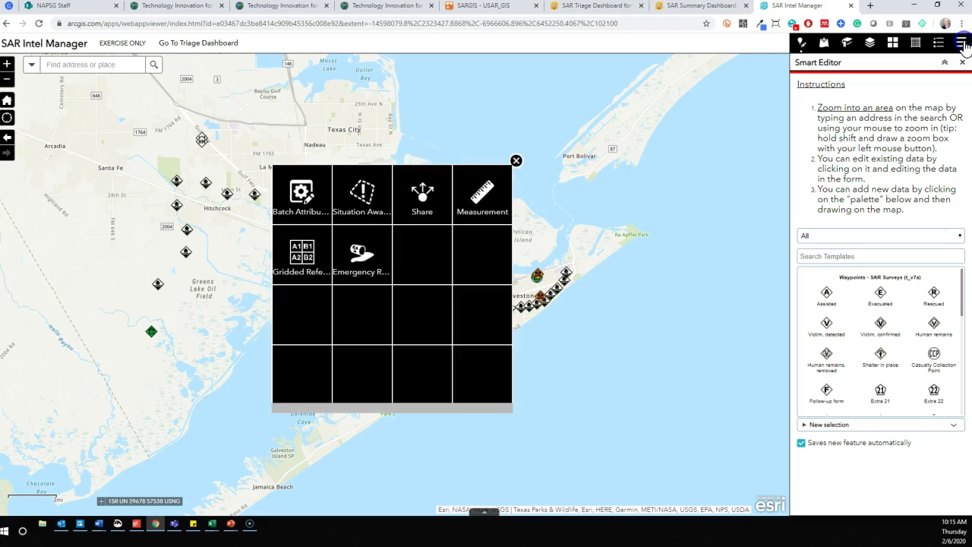
pyautogui.click(307, 192)
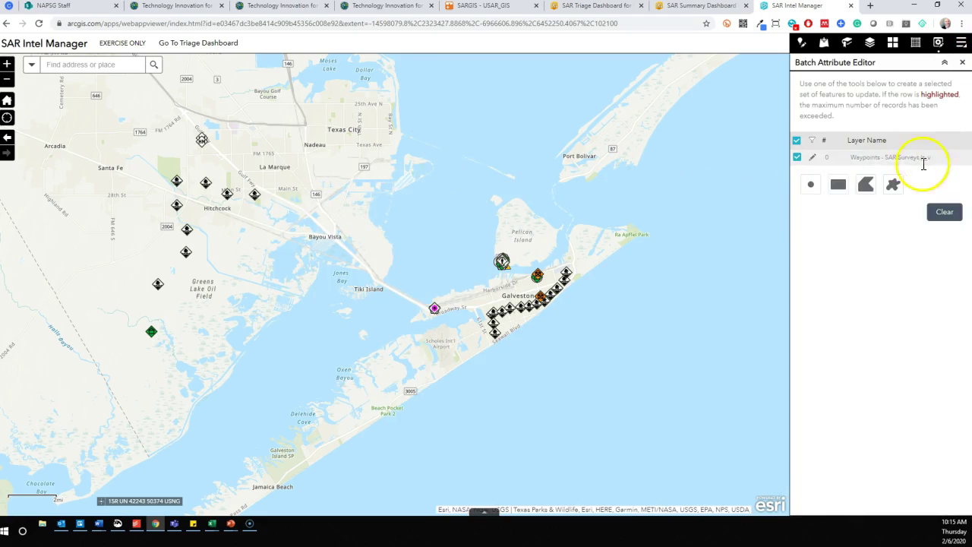
# - Freehand-select 214 waypoints, batch-set their Approval Status to Approved, save, and return to the dashboard
pyautogui.click(893, 190)
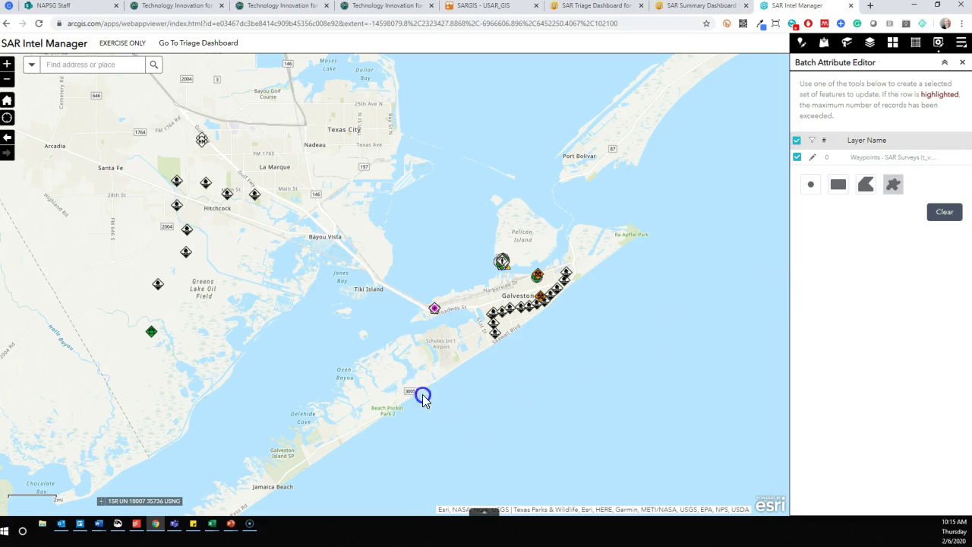
pyautogui.moveTo(423, 394)
pyautogui.mouseDown()
pyautogui.moveTo(632, 280)
pyautogui.moveTo(495, 183)
pyautogui.moveTo(240, 118)
pyautogui.moveTo(167, 136)
pyautogui.moveTo(112, 219)
pyautogui.moveTo(114, 346)
pyautogui.moveTo(170, 372)
pyautogui.mouseUp()
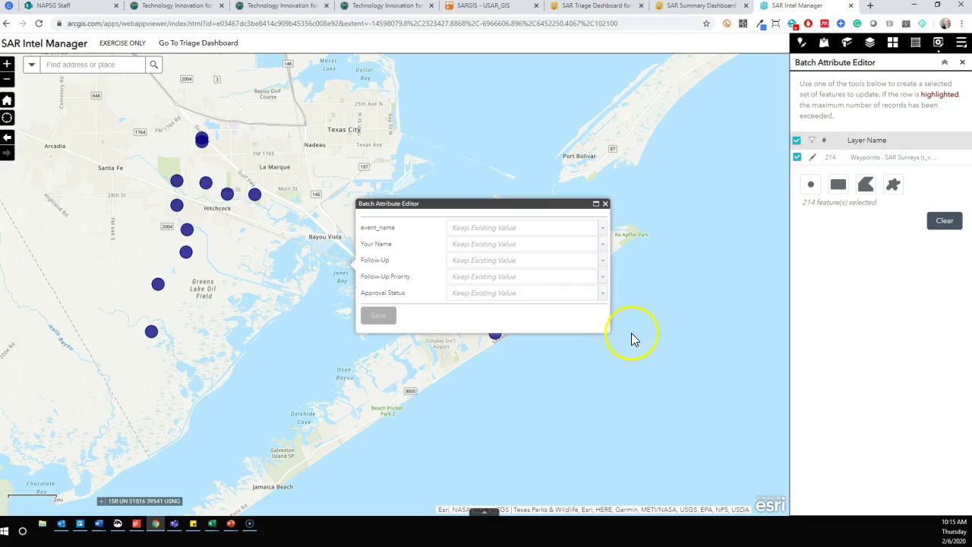
pyautogui.click(603, 297)
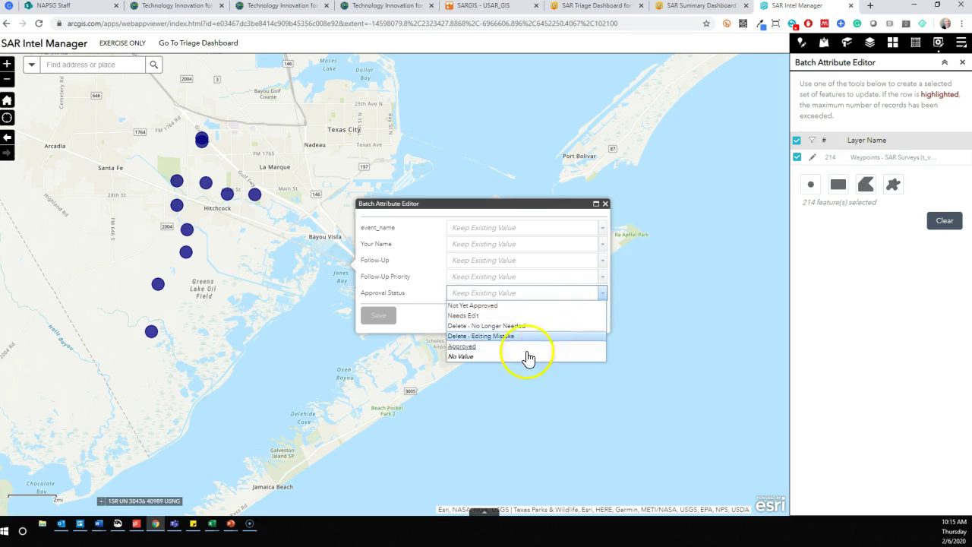
pyautogui.click(460, 349)
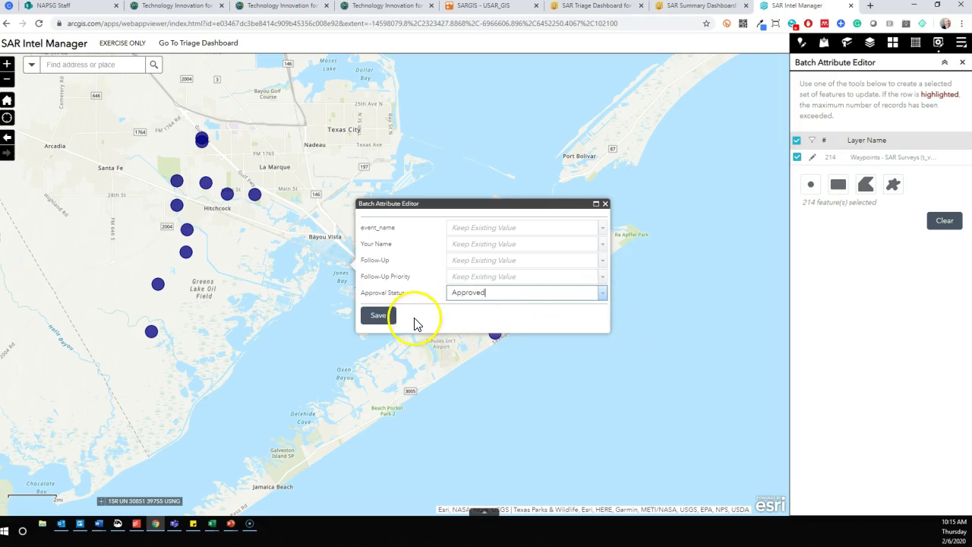
pyautogui.click(383, 317)
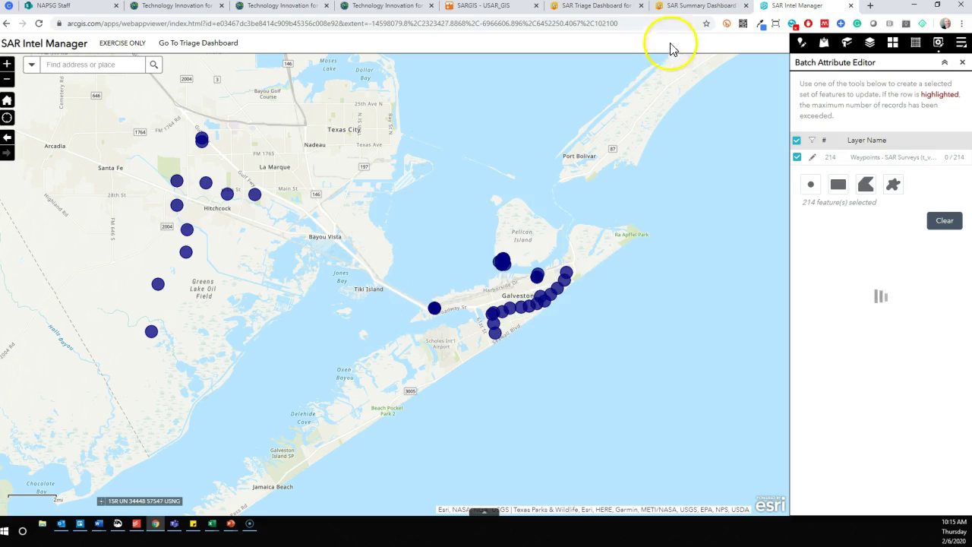
pyautogui.click(678, 13)
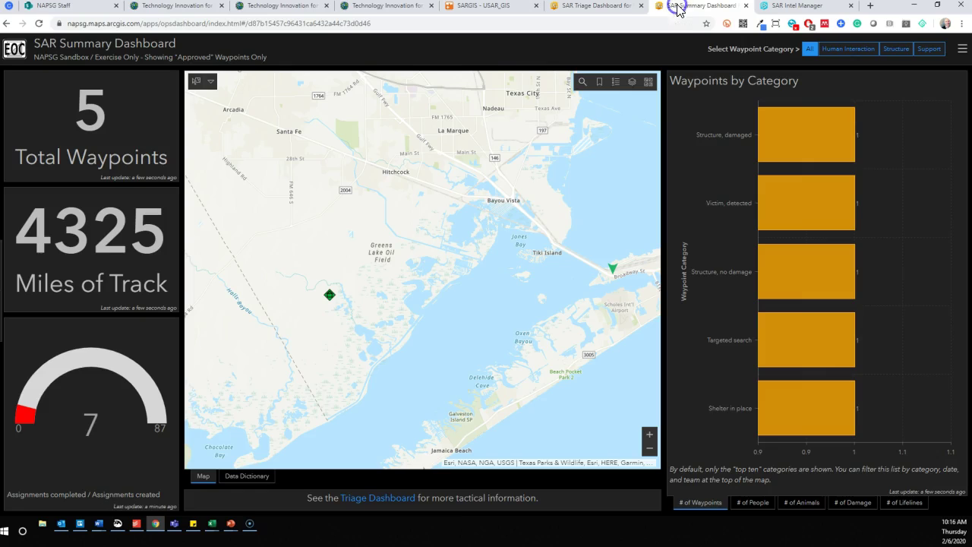